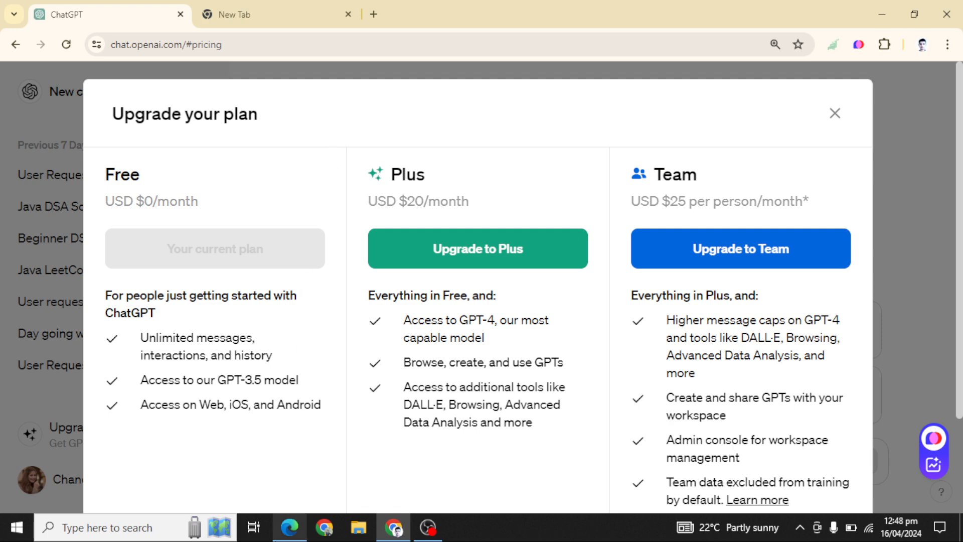
Switch to Microsoft Edge and search the web for "copilo ai"
{"action": "left_click", "coordinate": [290, 527]}
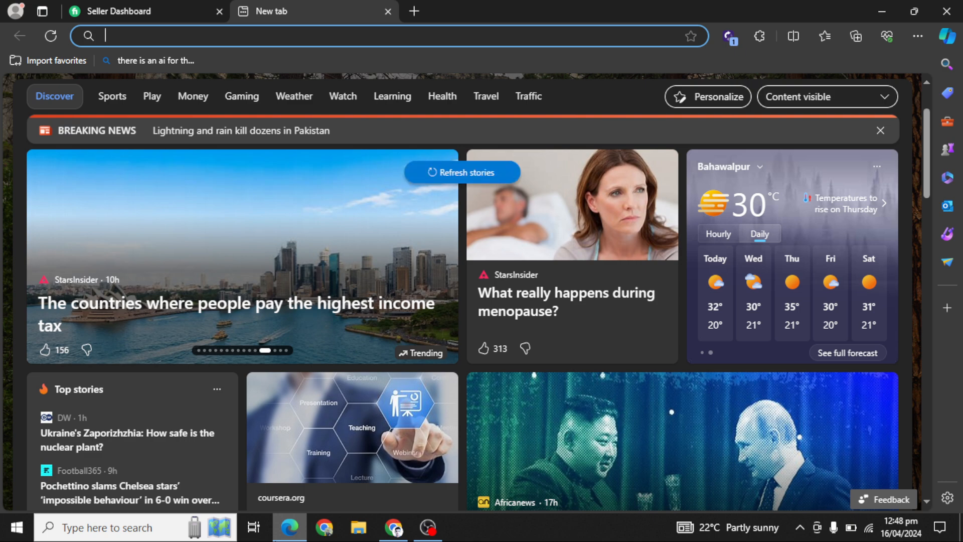
{"action": "left_click", "coordinate": [345, 39]}
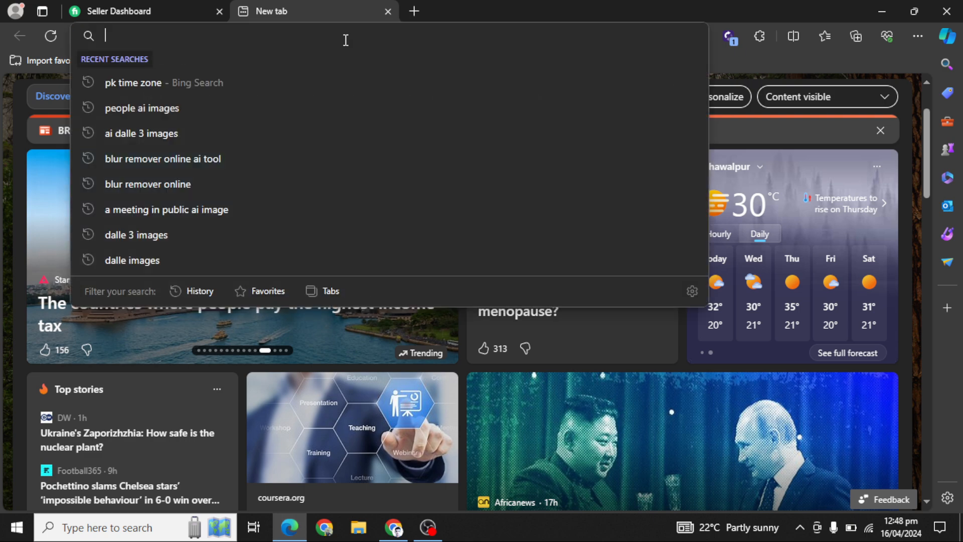
{"action": "type", "text": "cop"}
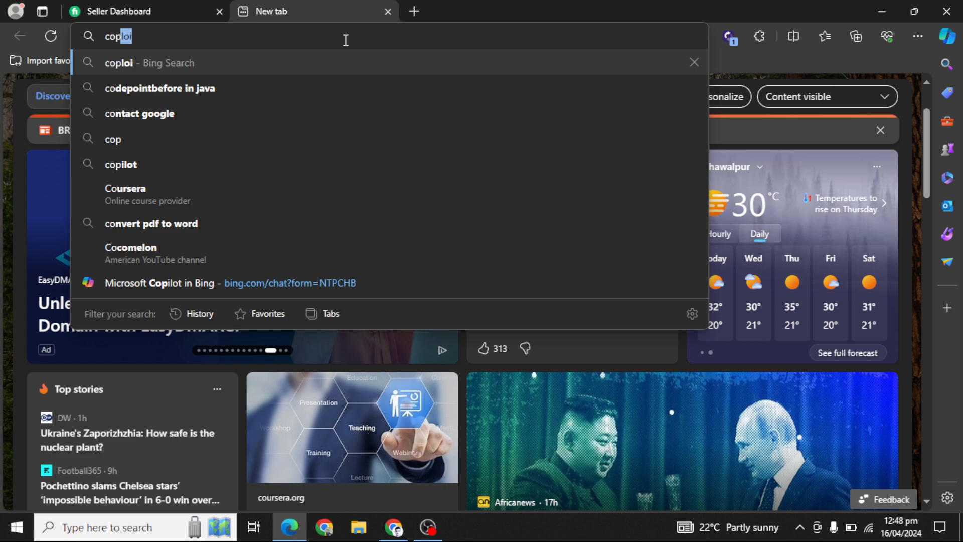
{"action": "type", "text": "ilo"}
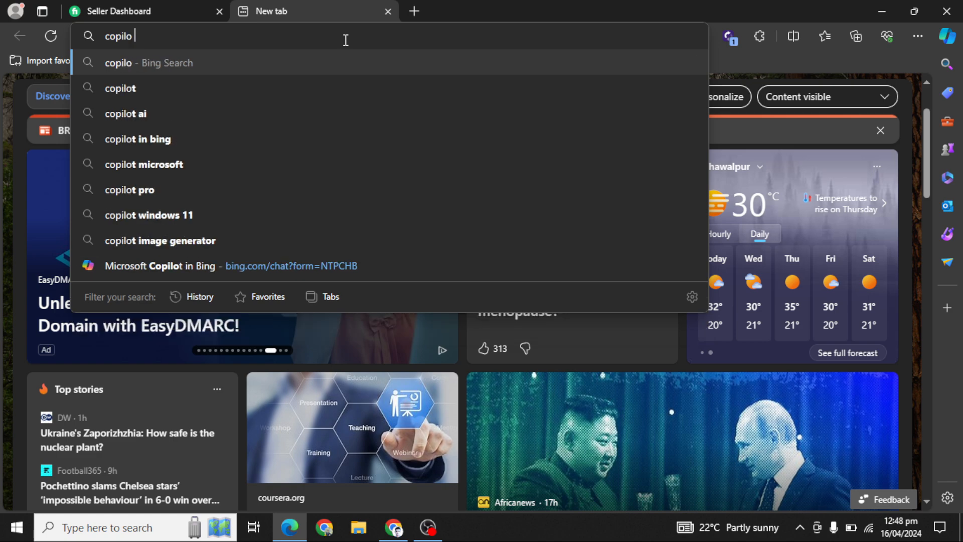
{"action": "type", "text": " ai"}
{"action": "key", "text": "Return"}
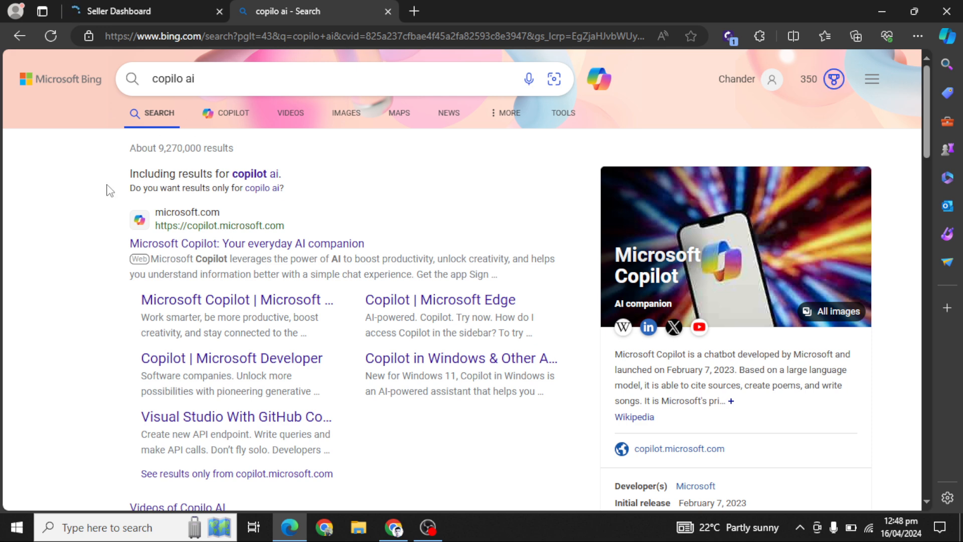
{"action": "left_click", "coordinate": [232, 244]}
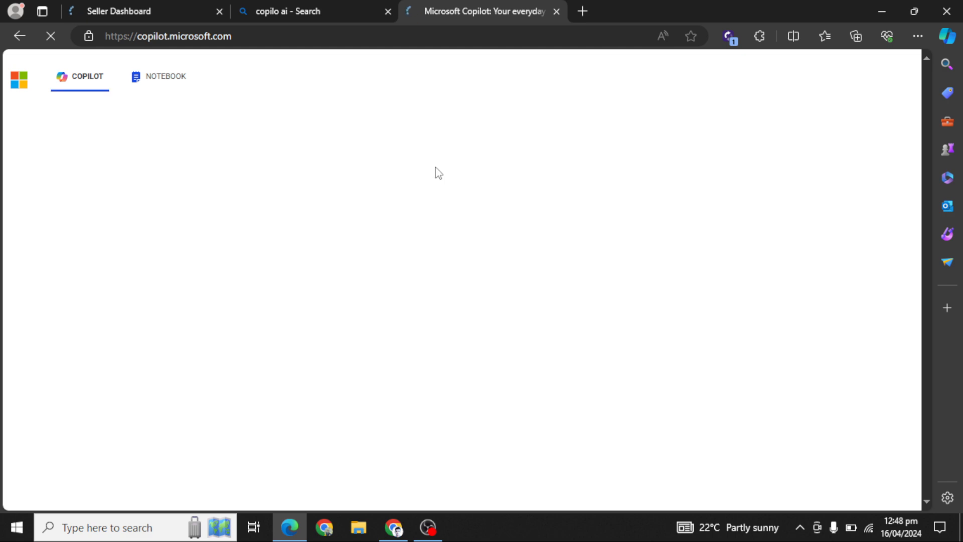
{"action": "mouse_move", "coordinate": [321, 3]}
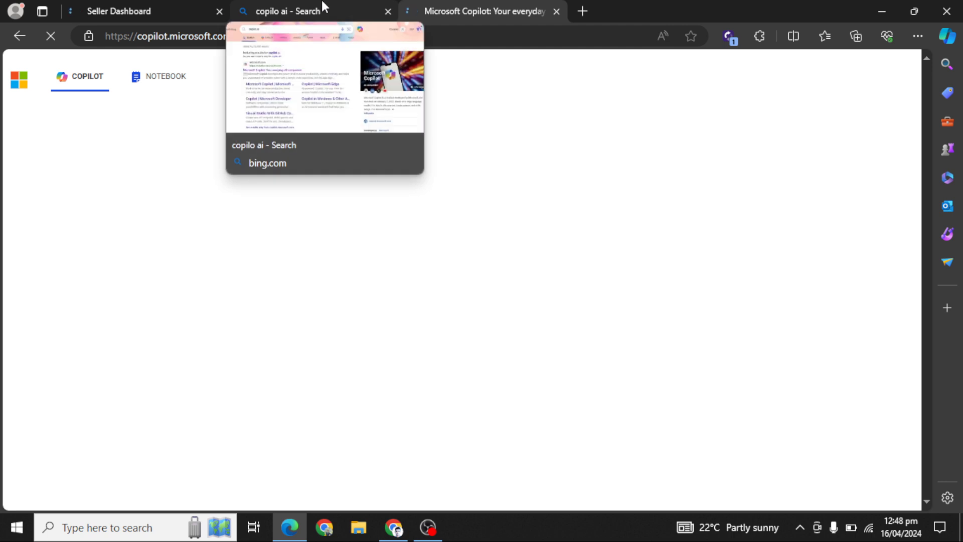
{"action": "left_click", "coordinate": [394, 526]}
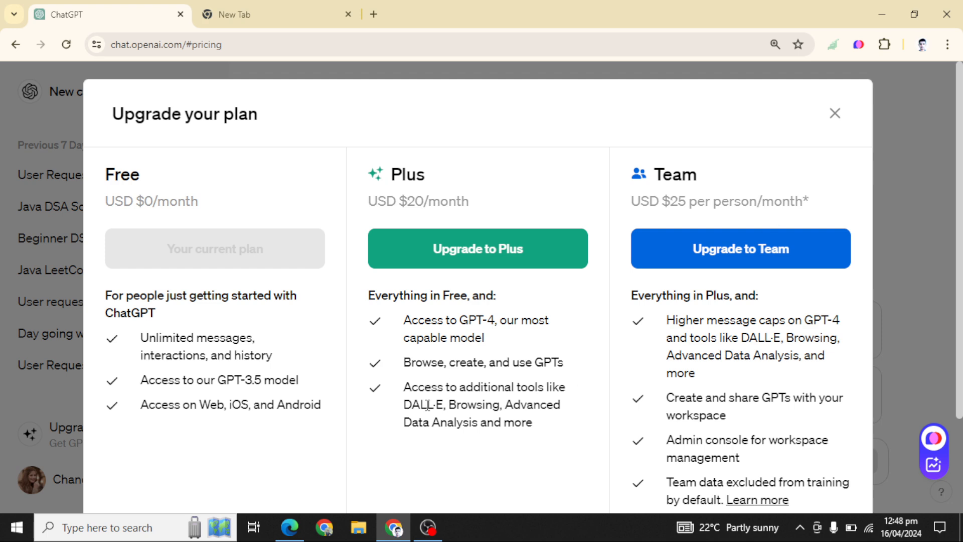
{"action": "left_click", "coordinate": [291, 528]}
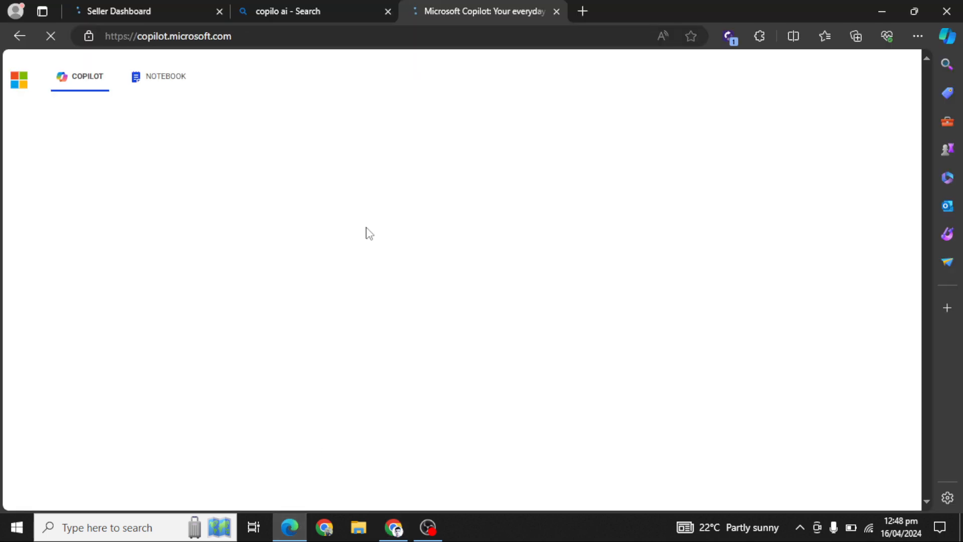
Open the Copilot chat from the Bing search results page and close the separate copilot.microsoft.com page
{"action": "left_click", "coordinate": [325, 6]}
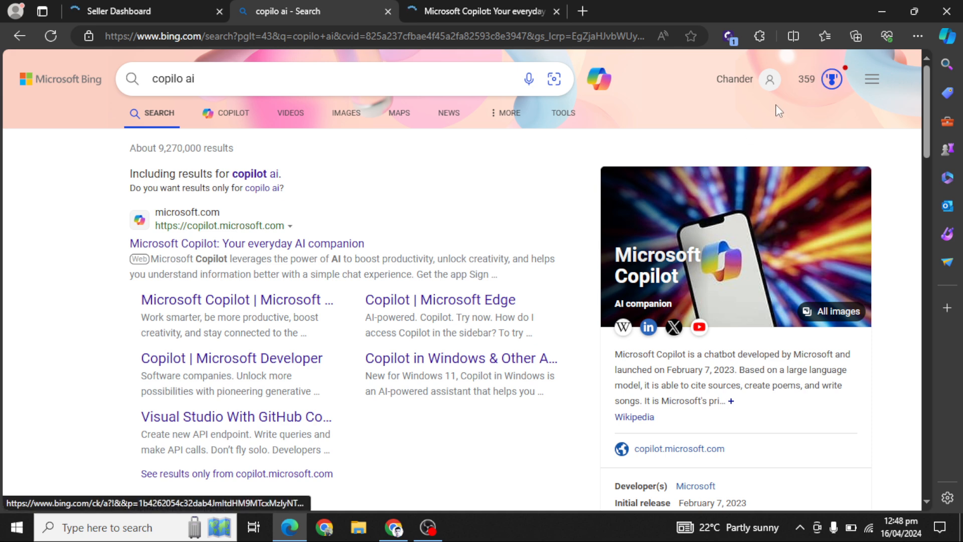
{"action": "left_click", "coordinate": [599, 79]}
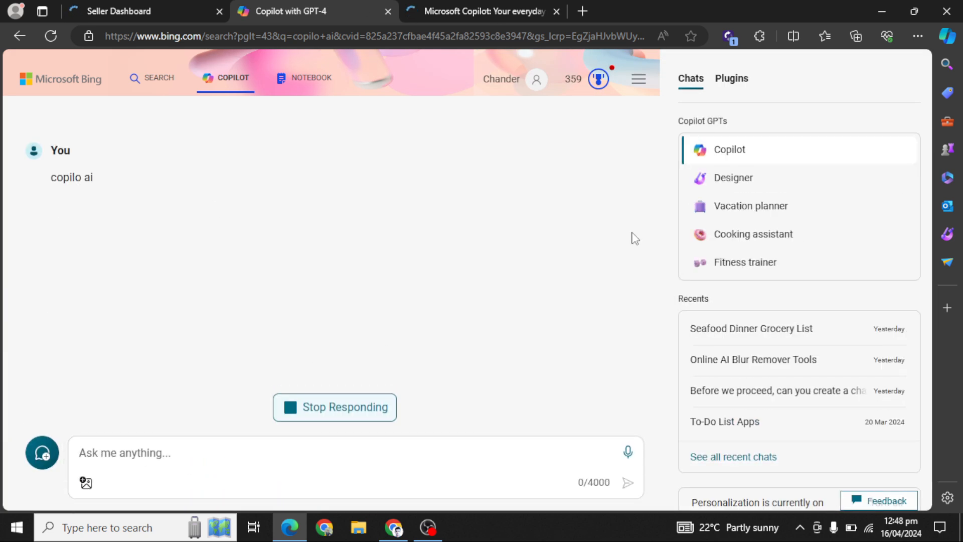
{"action": "left_click", "coordinate": [556, 11]}
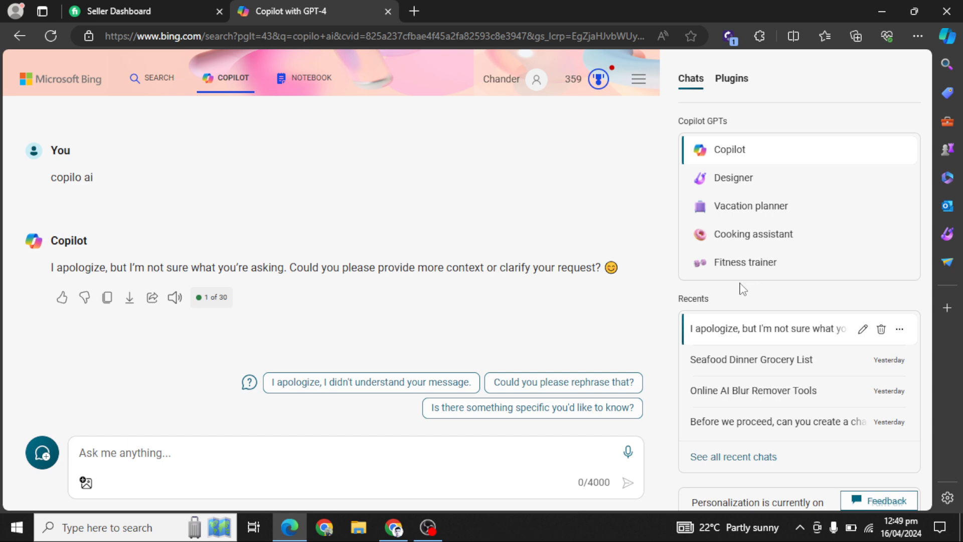
Review the plugins offered for Copilot and try to enable the Suno plugin
{"action": "left_click", "coordinate": [728, 84]}
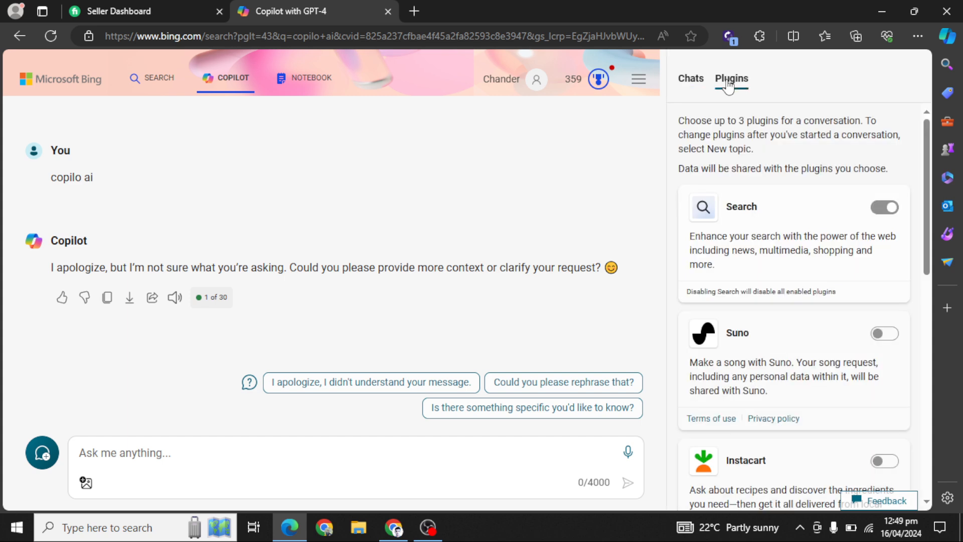
{"action": "left_click", "coordinate": [698, 87]}
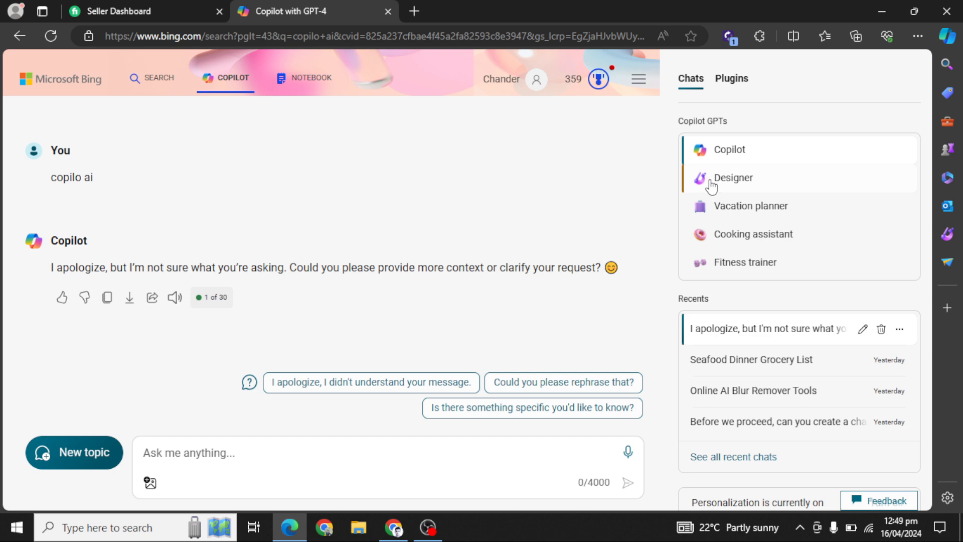
{"action": "left_click", "coordinate": [734, 79]}
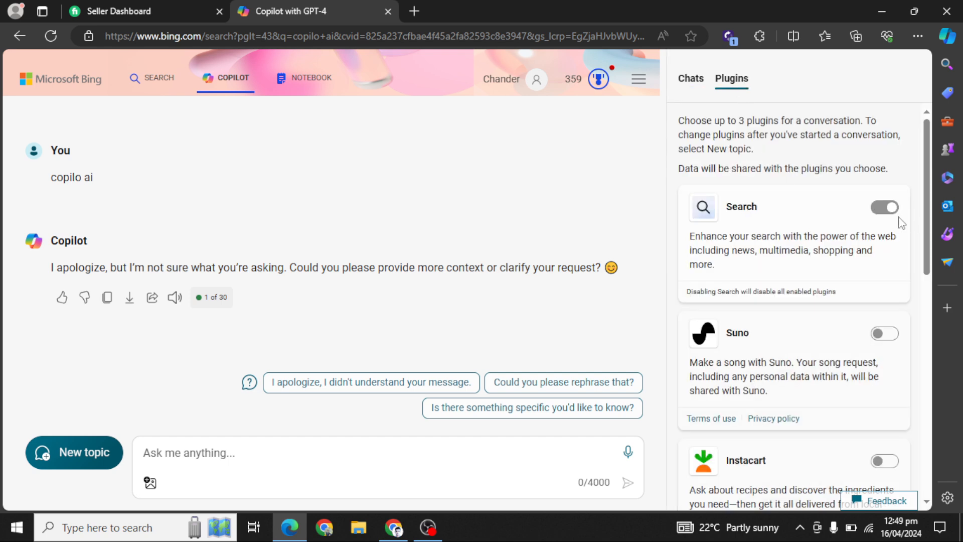
{"action": "left_click", "coordinate": [888, 334]}
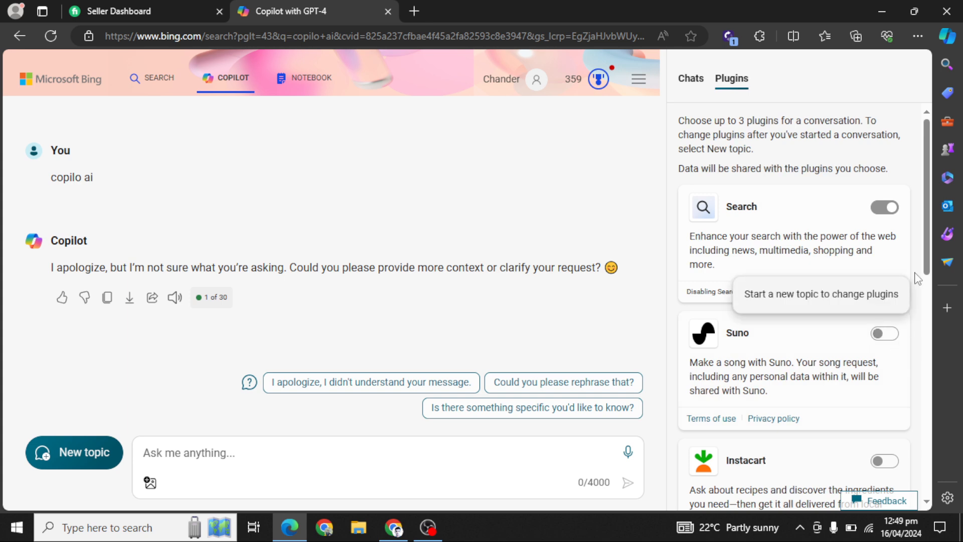
{"action": "left_click_drag", "start_coordinate": [928, 255], "coordinate": [926, 329]}
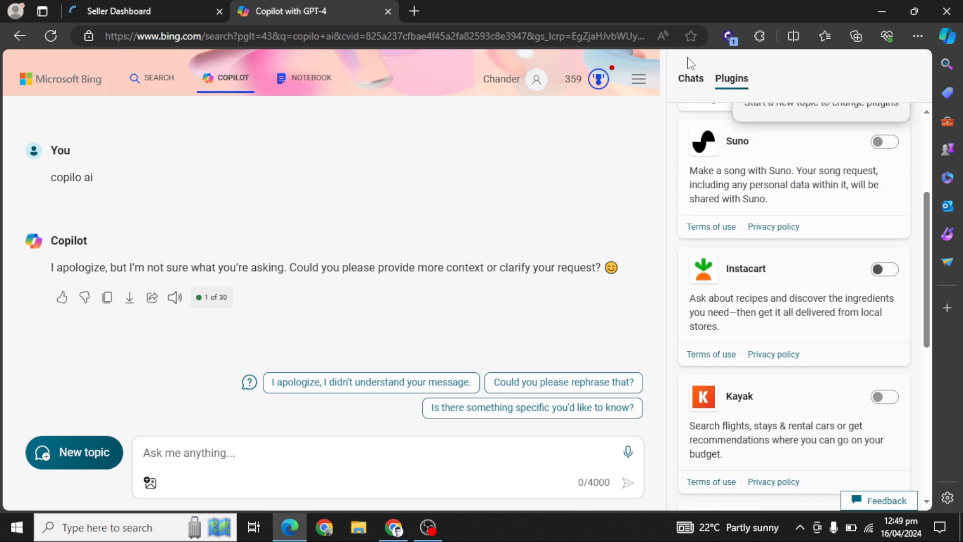
Switch the conversation to the Designer Copilot GPT
{"action": "left_click", "coordinate": [686, 78]}
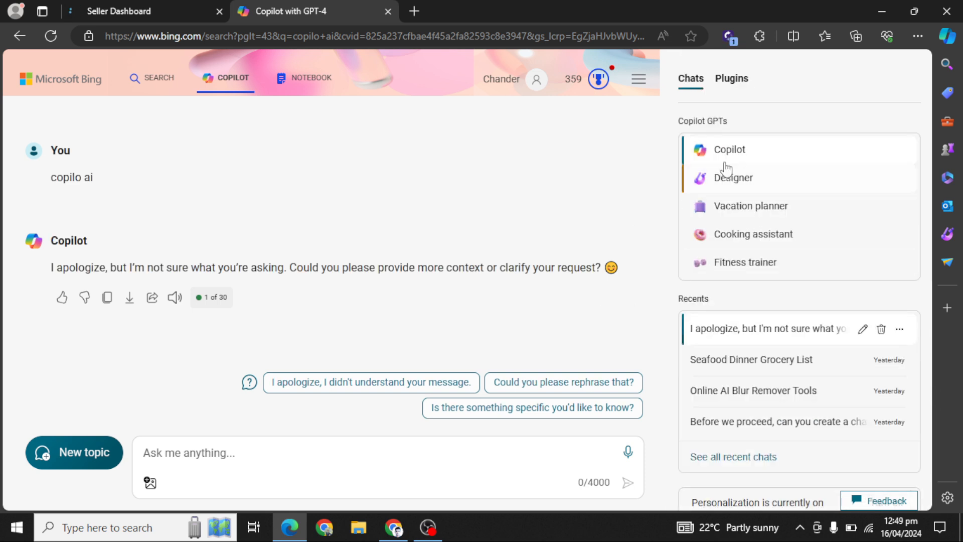
{"action": "left_click", "coordinate": [749, 180]}
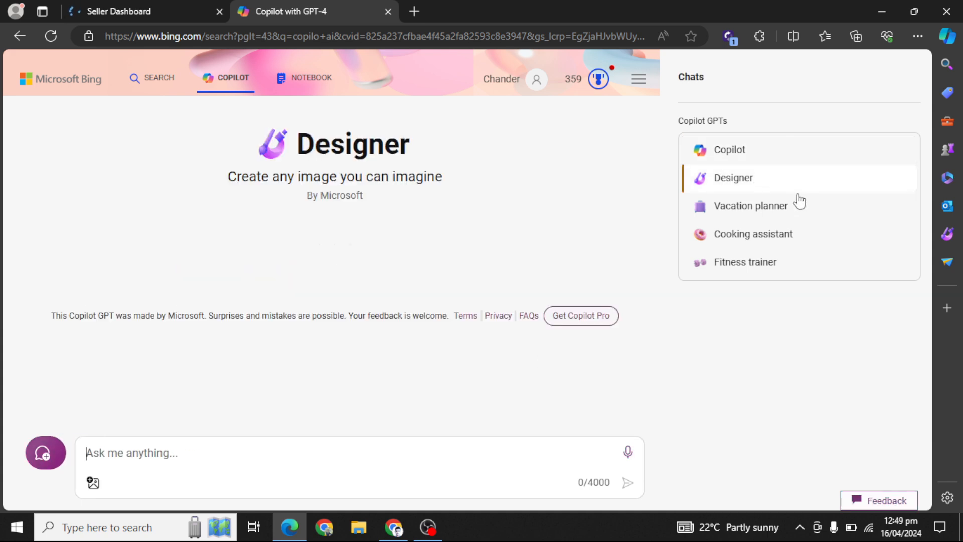
{"action": "mouse_move", "coordinate": [540, 254]}
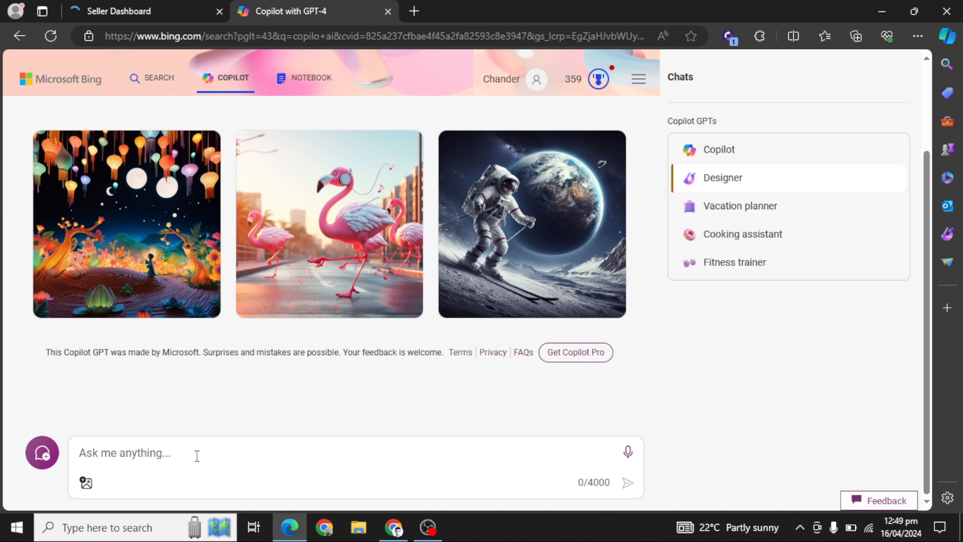
Submit the Designer prompt "Create an image of a young boy who is sitiing on the instagram logo"
{"action": "type", "text": "Create an"}
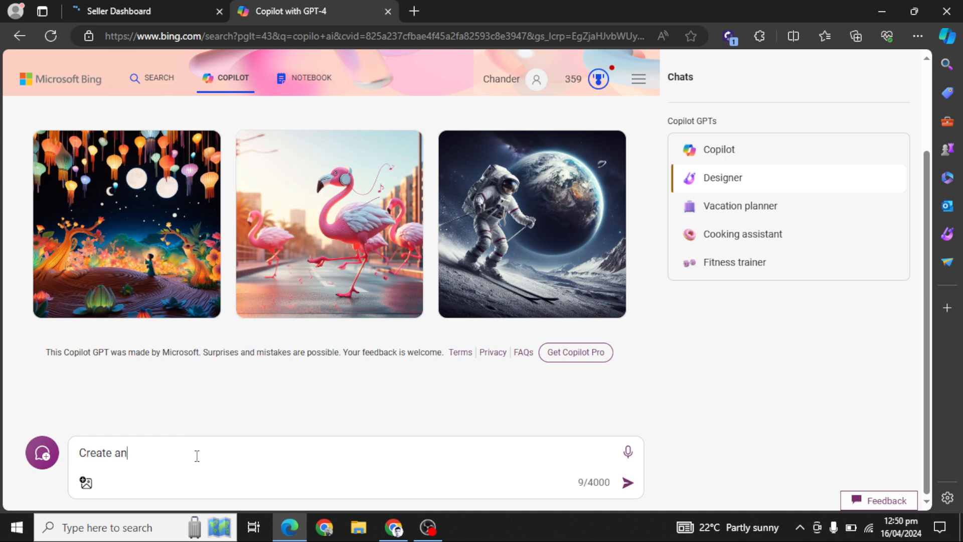
{"action": "type", "text": " image of a youg"}
{"action": "key", "text": "BackSpace"}
{"action": "type", "text": "ng boy"}
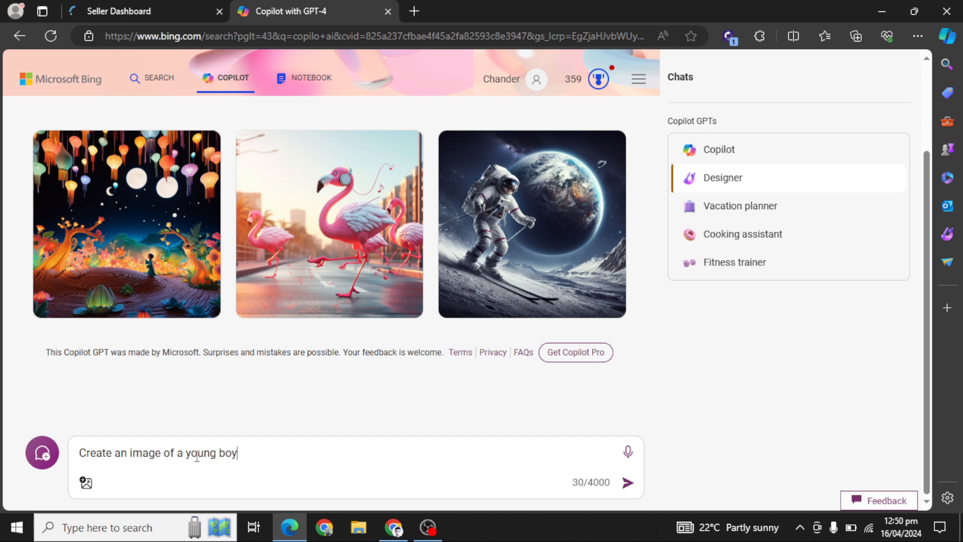
{"action": "type", "text": " who is sit"}
{"action": "type", "text": "in in"}
{"action": "key", "text": "BackSpace"}
{"action": "key", "text": "BackSpace"}
{"action": "key", "text": "BackSpace"}
{"action": "key", "text": "BackSpace"}
{"action": "type", "text": "ing "}
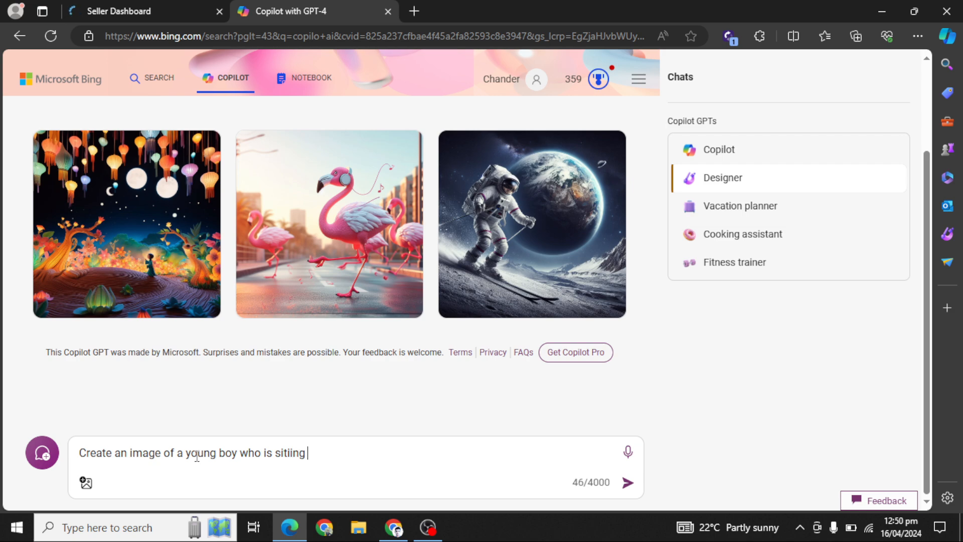
{"action": "type", "text": "on the instagram"}
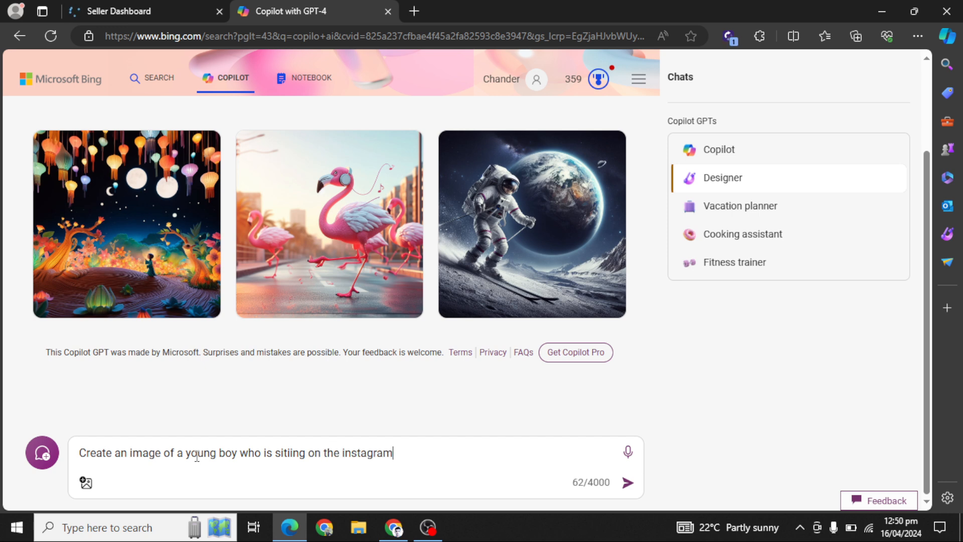
{"action": "type", "text": " logo"}
{"action": "key", "text": "Return"}
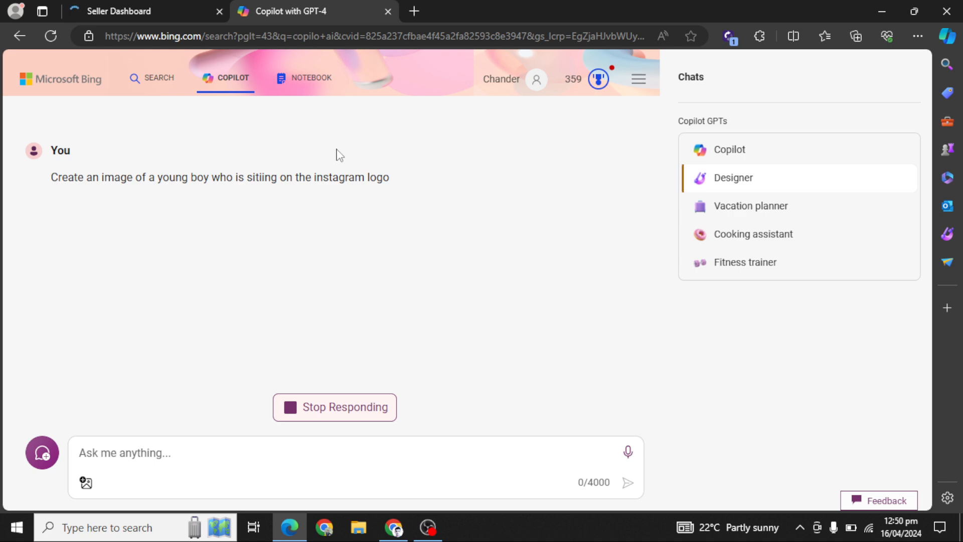
Dismiss the Upgrade your plan dialog in ChatGPT in Chrome and return to the Designer chat in Edge
{"action": "mouse_move", "coordinate": [133, 198]}
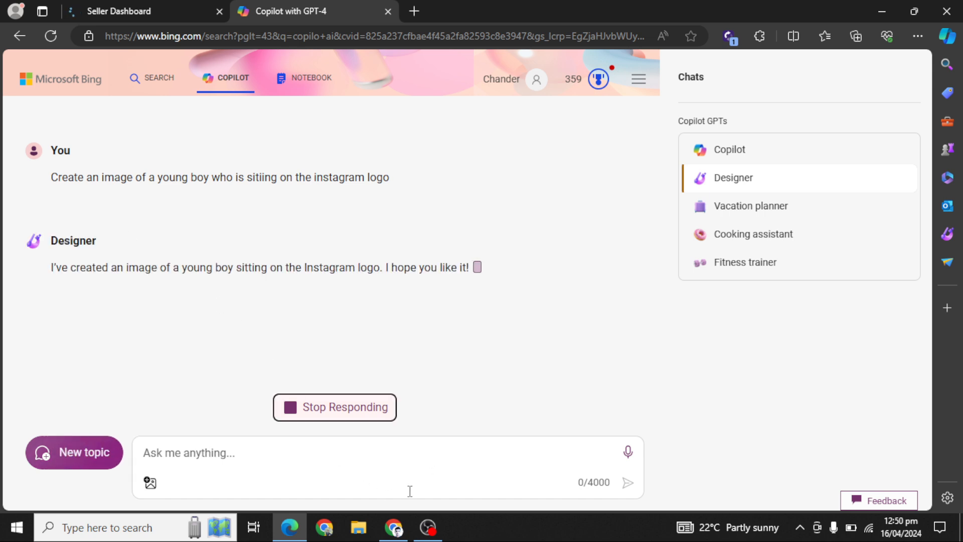
{"action": "left_click", "coordinate": [394, 526]}
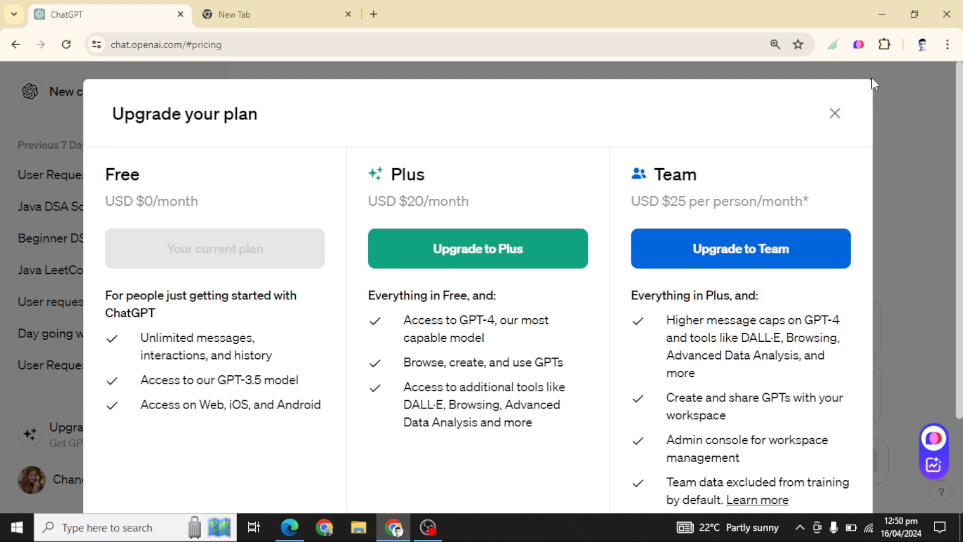
{"action": "left_click", "coordinate": [835, 112]}
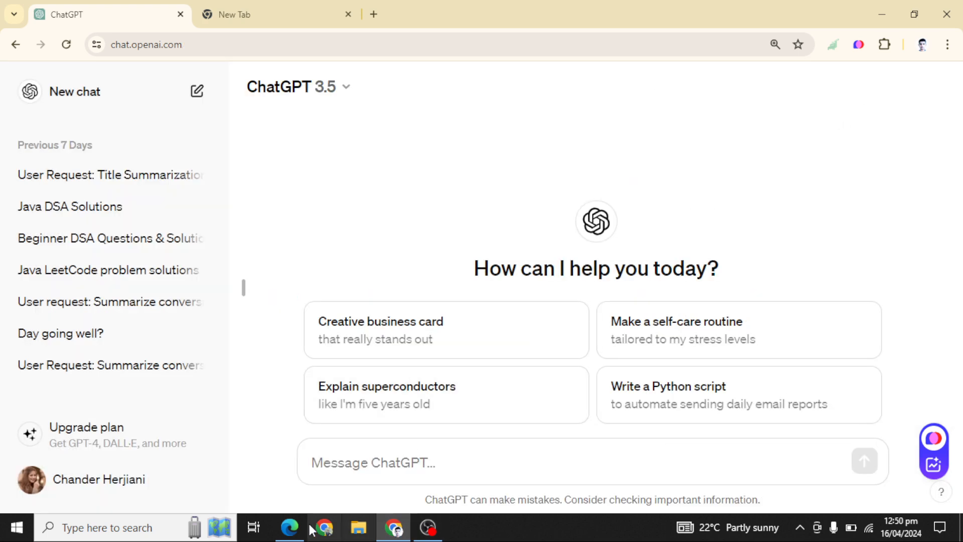
{"action": "left_click", "coordinate": [290, 527]}
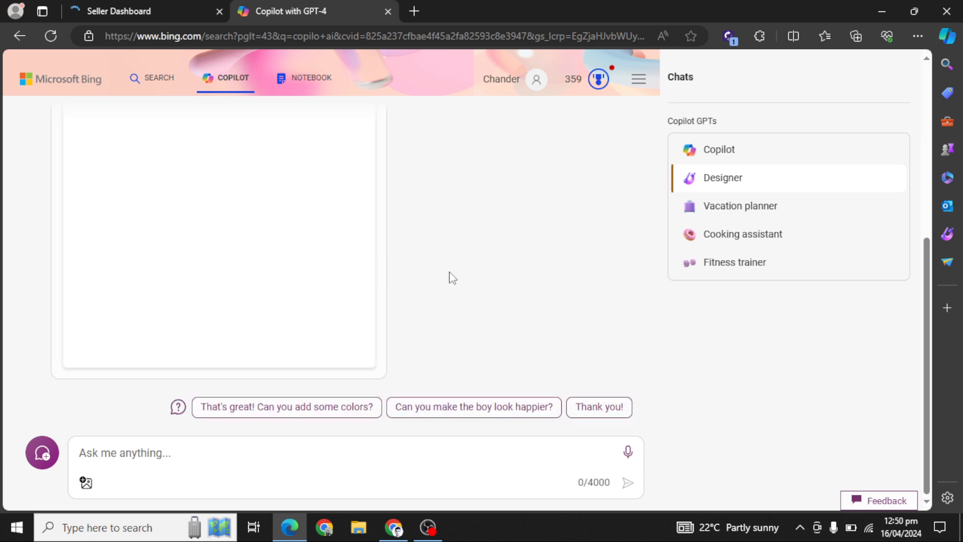
Examine the generated Instagram logo images, open the first one in Image Creator and return to the Designer chat
{"action": "left_click_drag", "start_coordinate": [926, 387], "coordinate": [922, 326]}
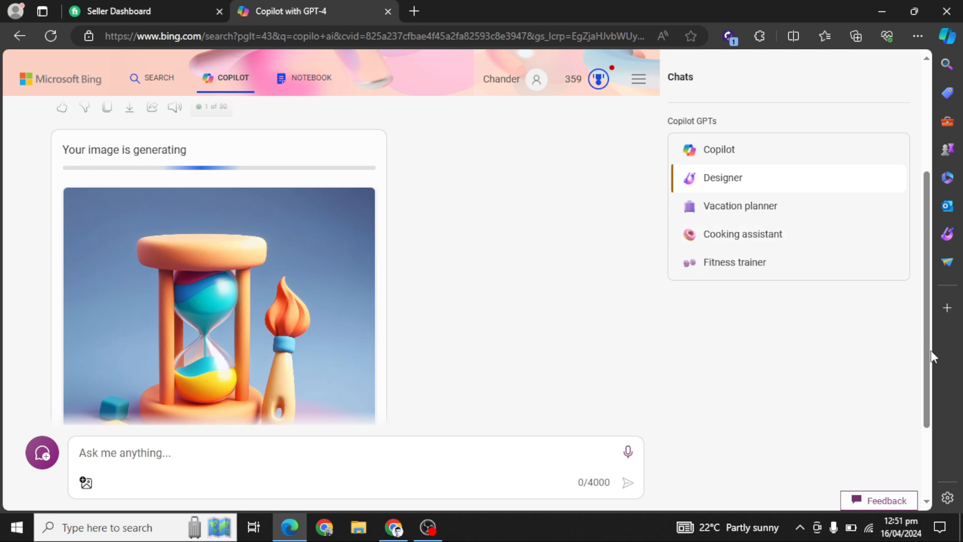
{"action": "mouse_move", "coordinate": [927, 350]}
{"action": "left_mouse_down"}
{"action": "mouse_move", "coordinate": [914, 225]}
{"action": "mouse_move", "coordinate": [922, 357]}
{"action": "left_mouse_up"}
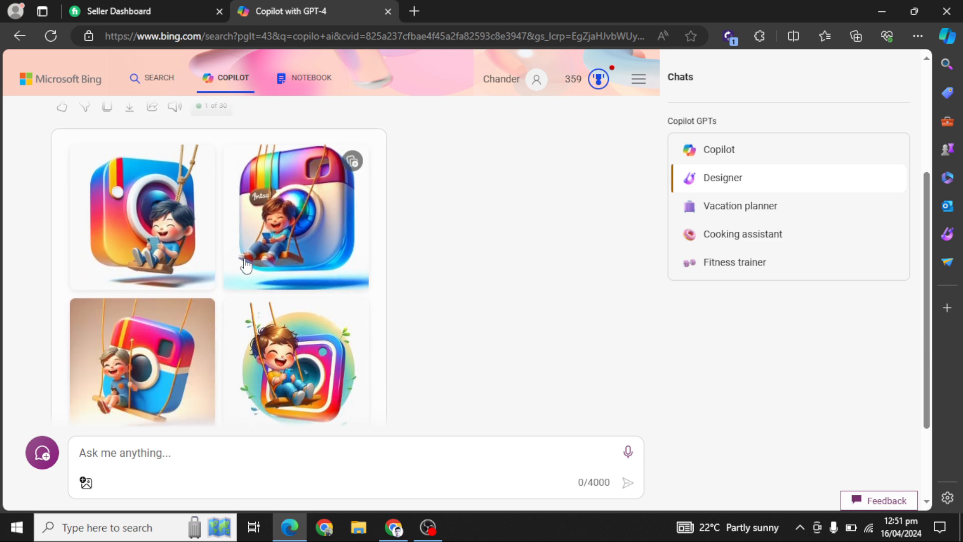
{"action": "left_click", "coordinate": [197, 274]}
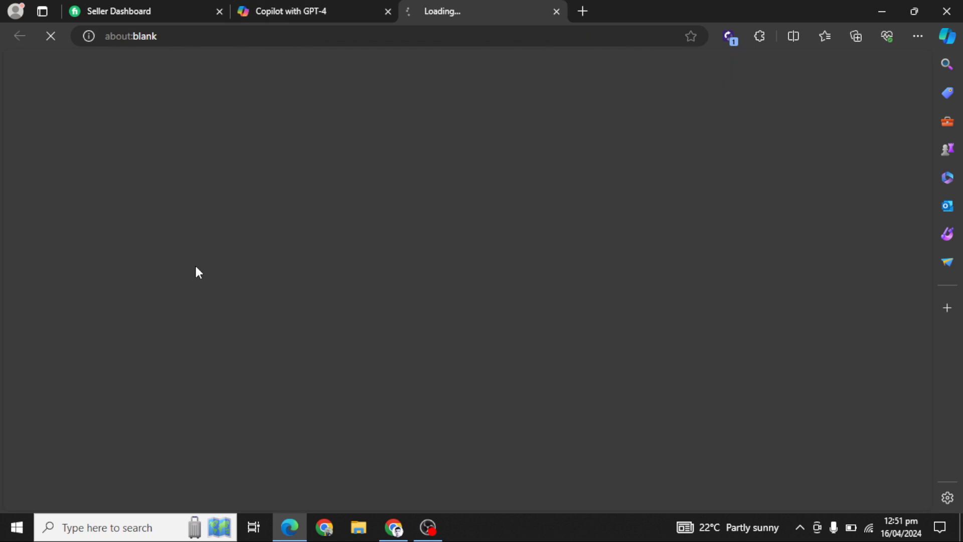
{"action": "left_click", "coordinate": [319, 6]}
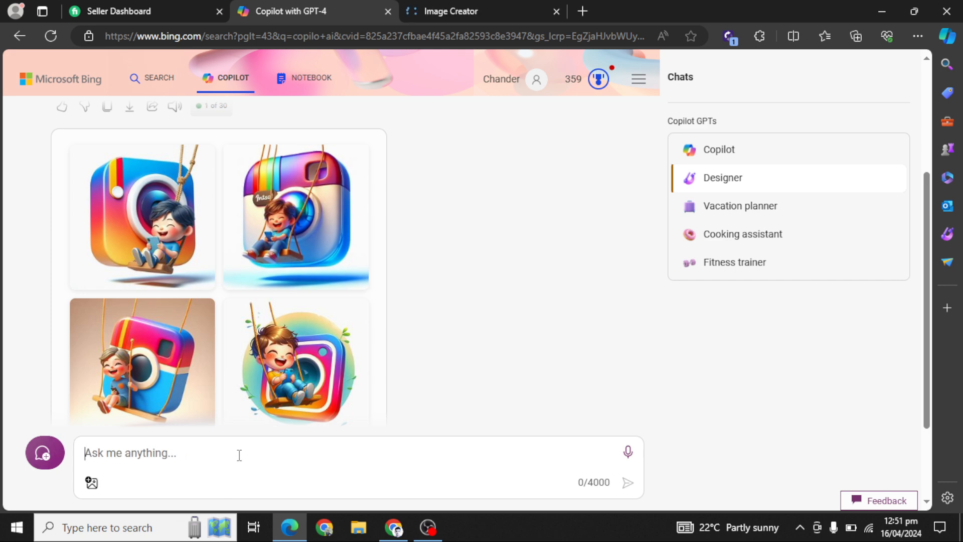
{"action": "left_click", "coordinate": [513, 6]}
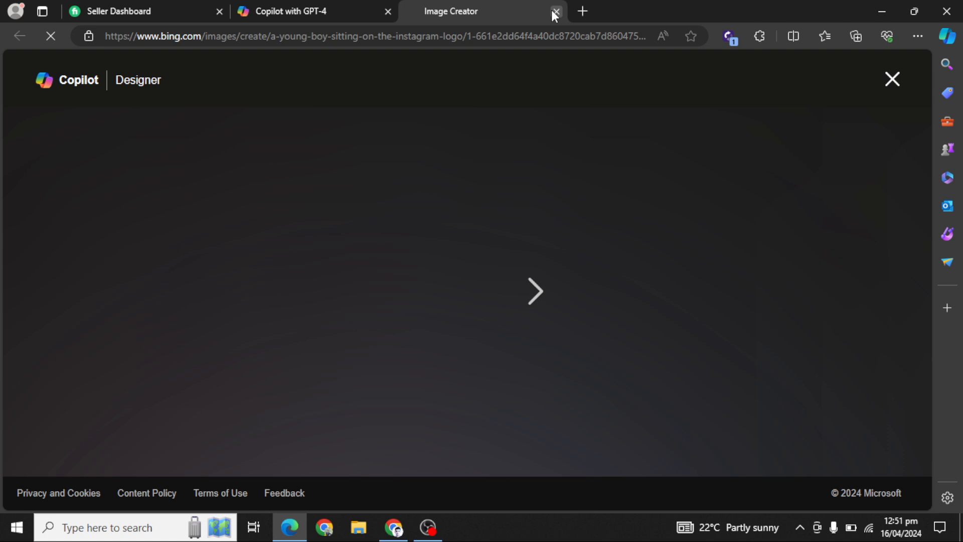
{"action": "left_click", "coordinate": [294, 6]}
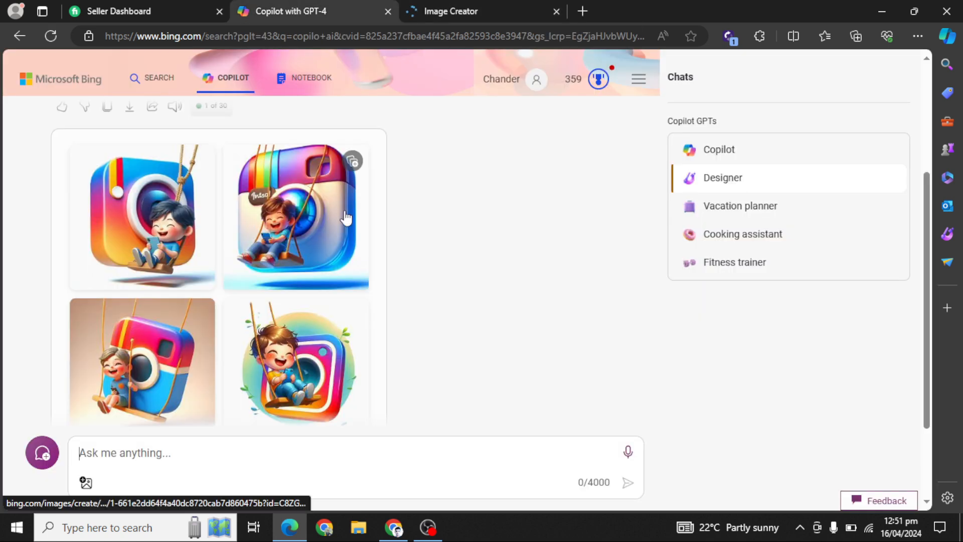
Review the first generated image and its share, save, download and customize options in Image Creator, and return to the Designer chat
{"action": "left_click", "coordinate": [462, 7]}
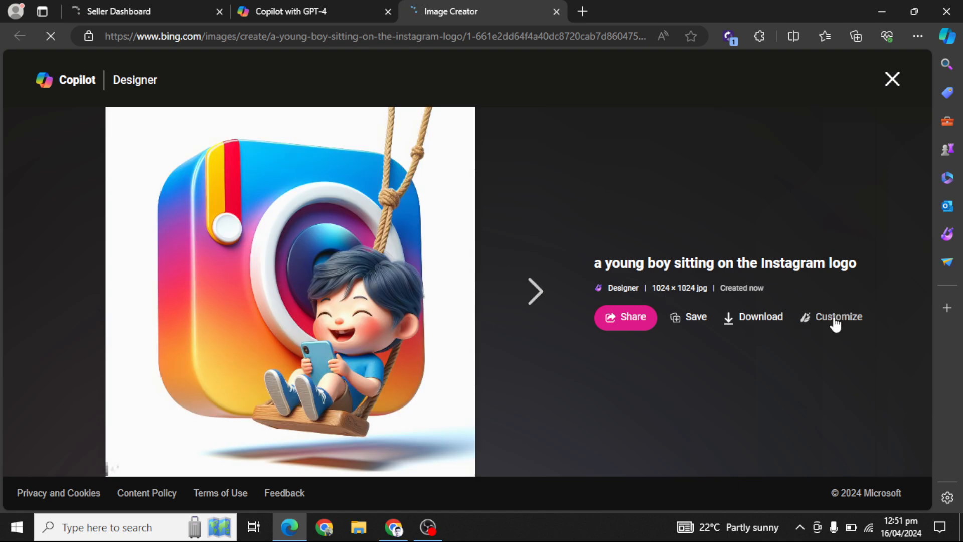
{"action": "left_click", "coordinate": [750, 327]}
{"action": "left_click", "coordinate": [313, 6]}
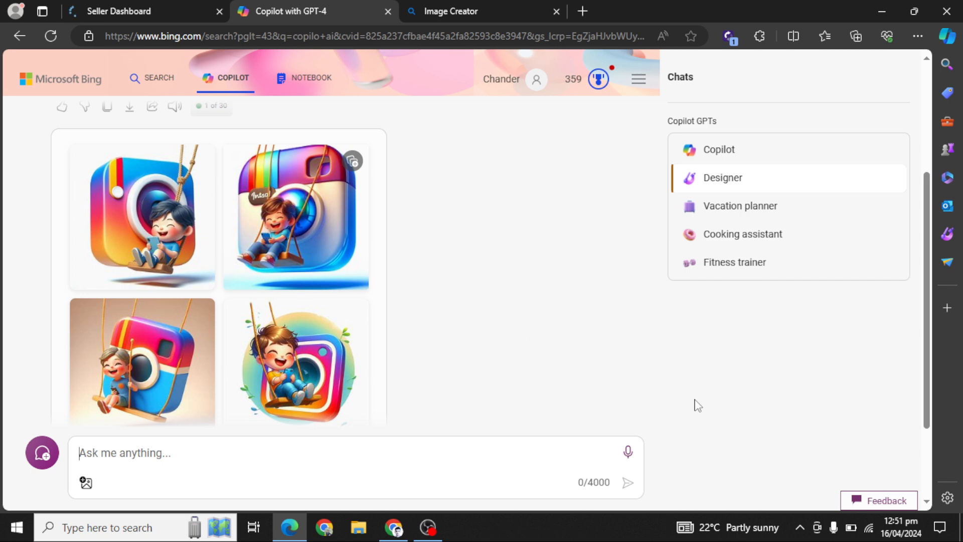
Open the Vacation planner Copilot GPT and start its suggested "Marvel at the Northern Lights" chat
{"action": "left_click", "coordinate": [740, 215]}
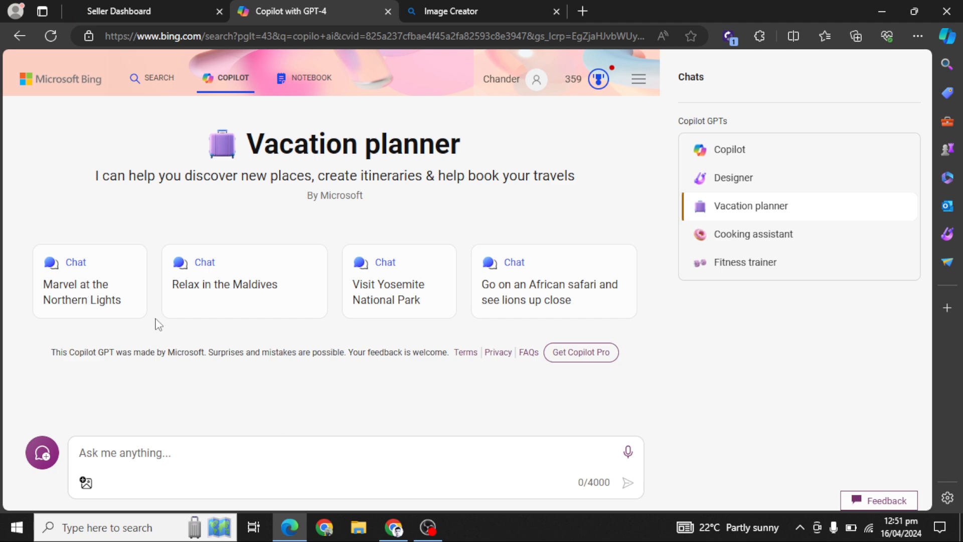
{"action": "left_click", "coordinate": [107, 292]}
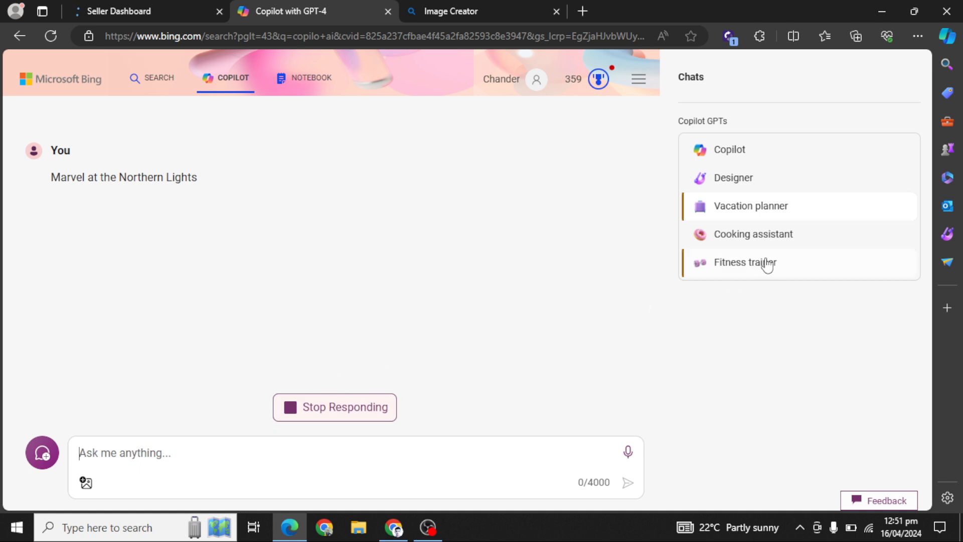
View the Cooking assistant Copilot GPT and switch back to the general Copilot
{"action": "left_click", "coordinate": [764, 243]}
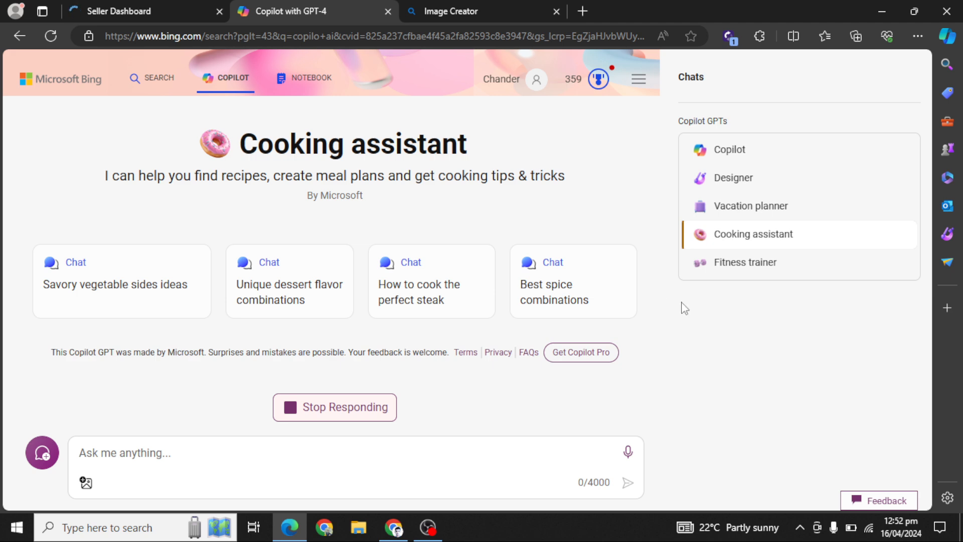
{"action": "left_click", "coordinate": [725, 158]}
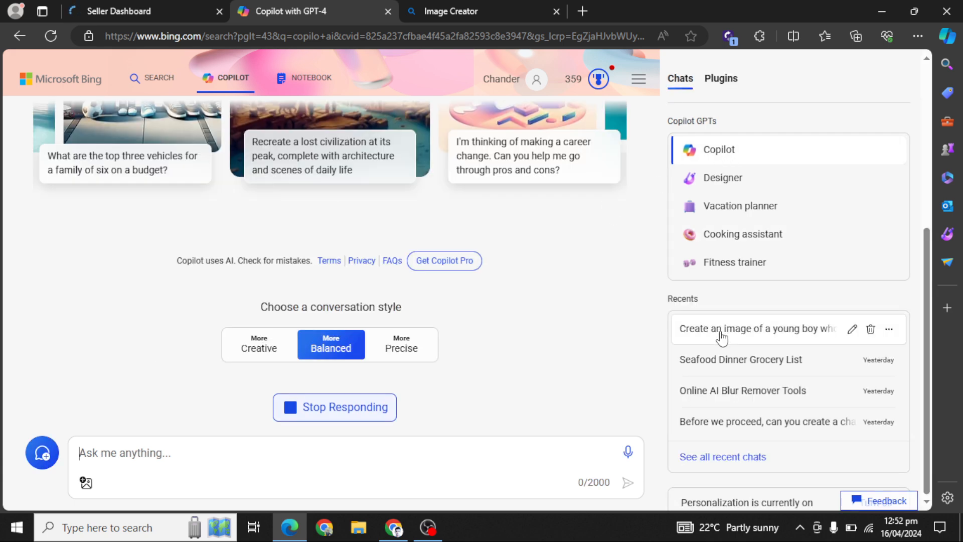
Browse the suggested prompt cards on the Copilot start page up to the shamrock story suggestion
{"action": "left_click_drag", "start_coordinate": [926, 371], "coordinate": [925, 282]}
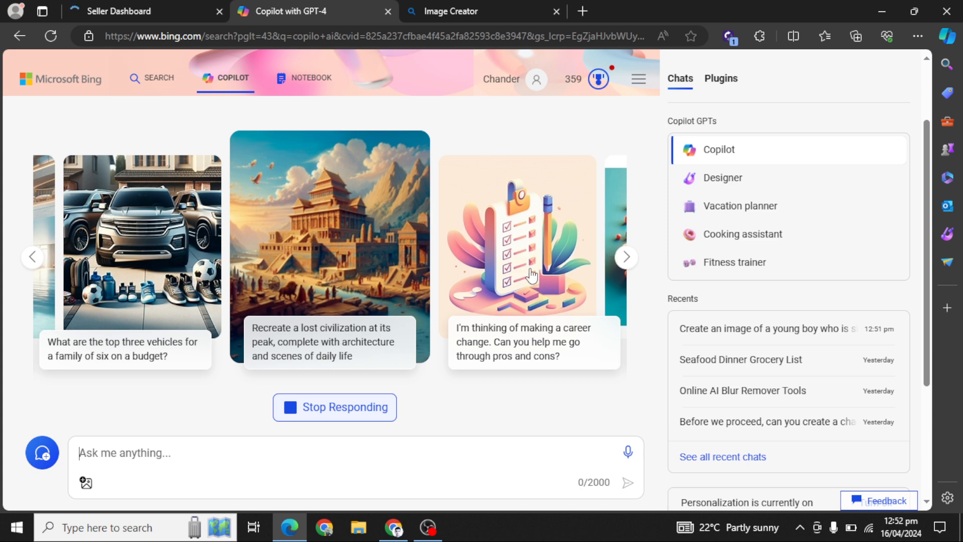
{"action": "left_click", "coordinate": [626, 257]}
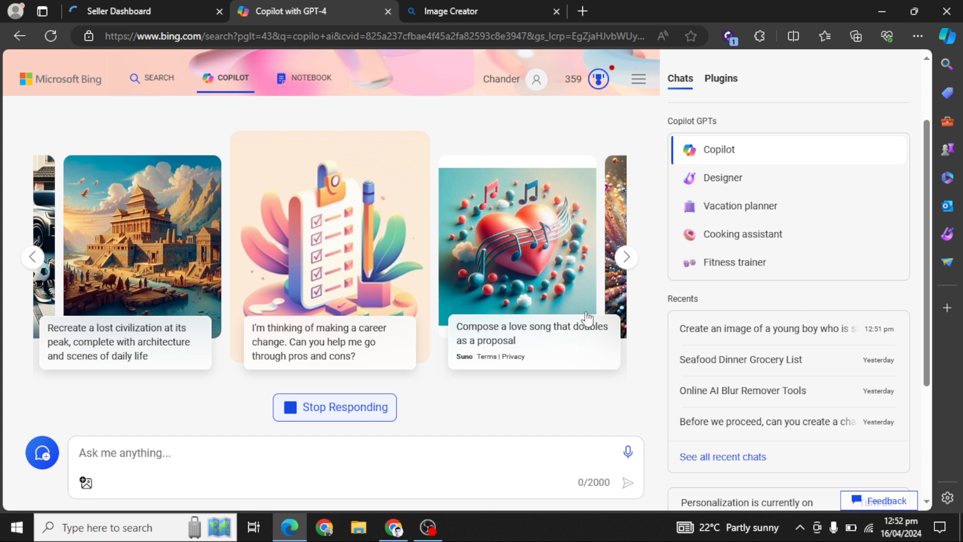
{"action": "left_click", "coordinate": [626, 257]}
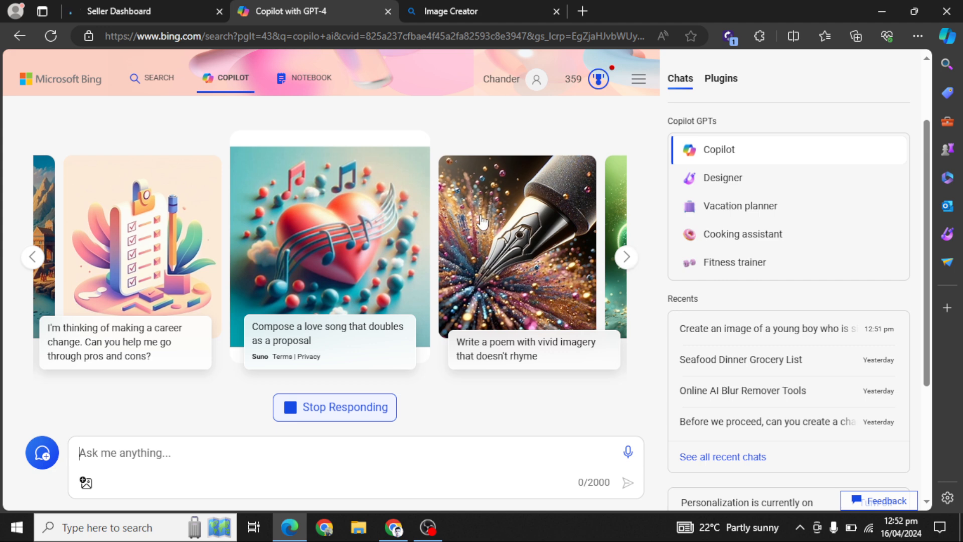
{"action": "left_click", "coordinate": [627, 257]}
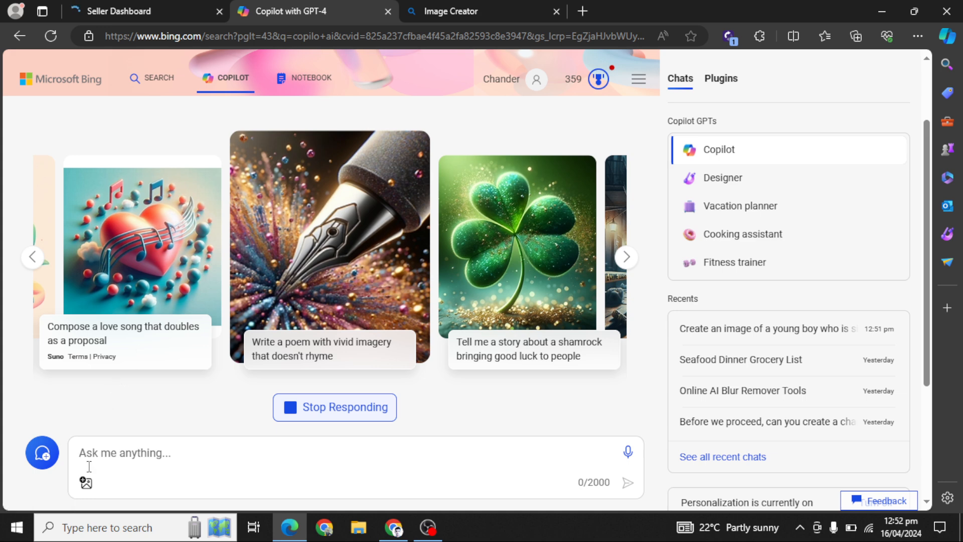
{"action": "left_click", "coordinate": [45, 471]}
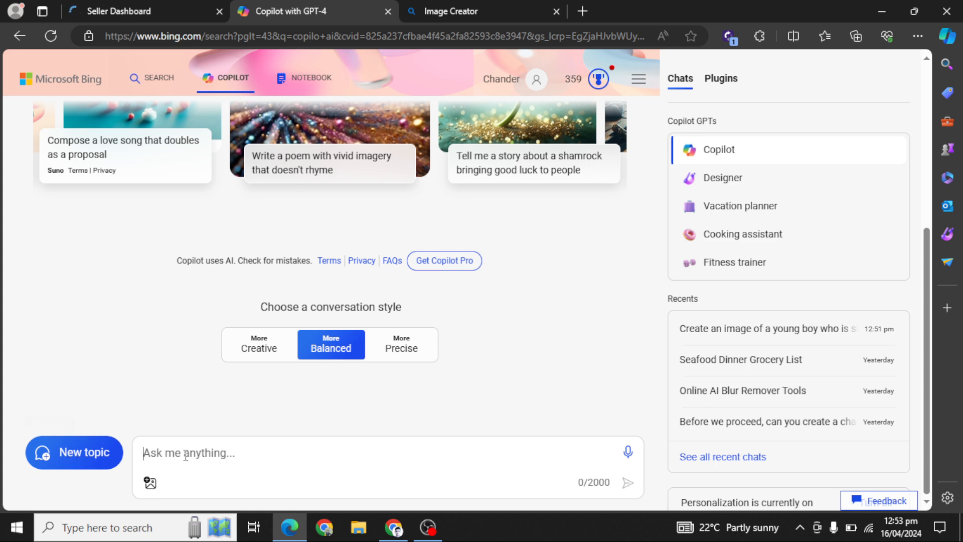
{"action": "left_click", "coordinate": [146, 492]}
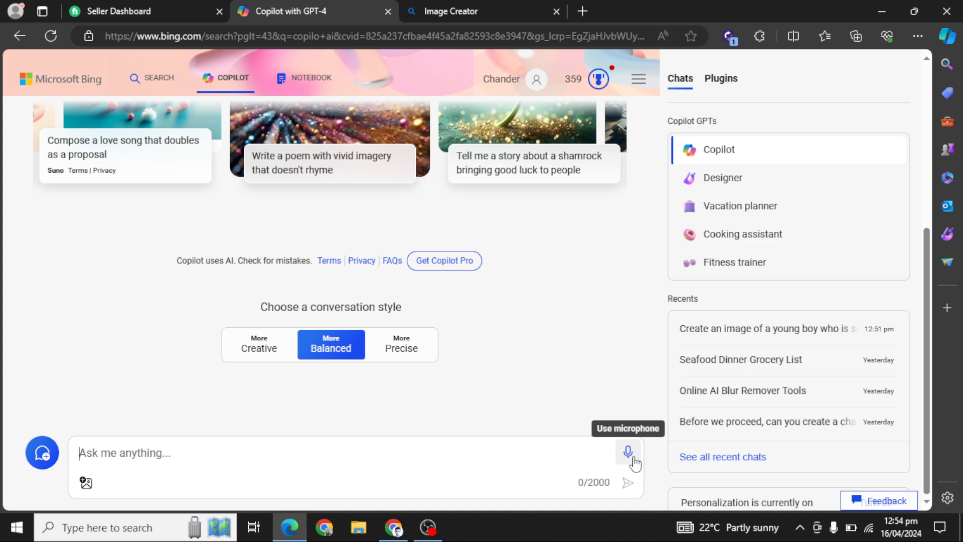
{"action": "left_click", "coordinate": [634, 459]}
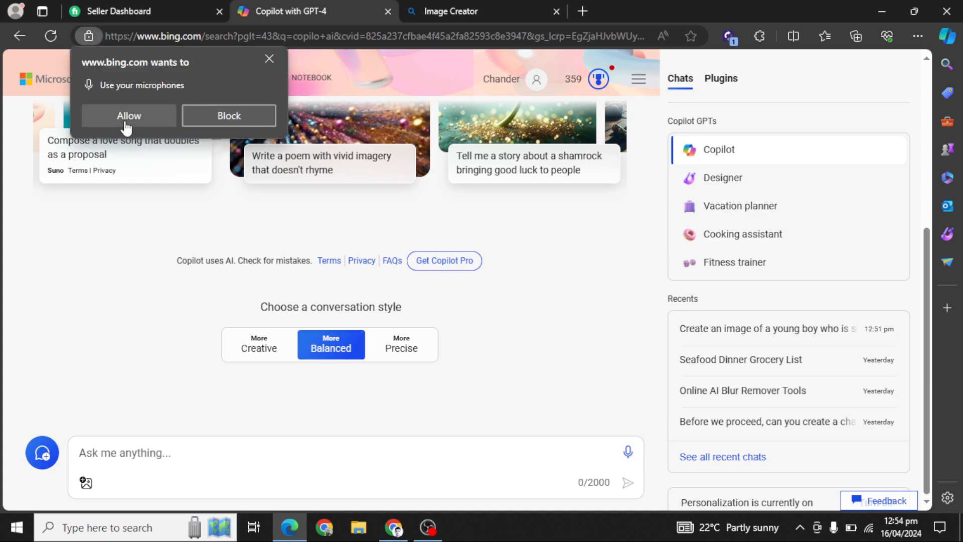
{"action": "left_click", "coordinate": [126, 116]}
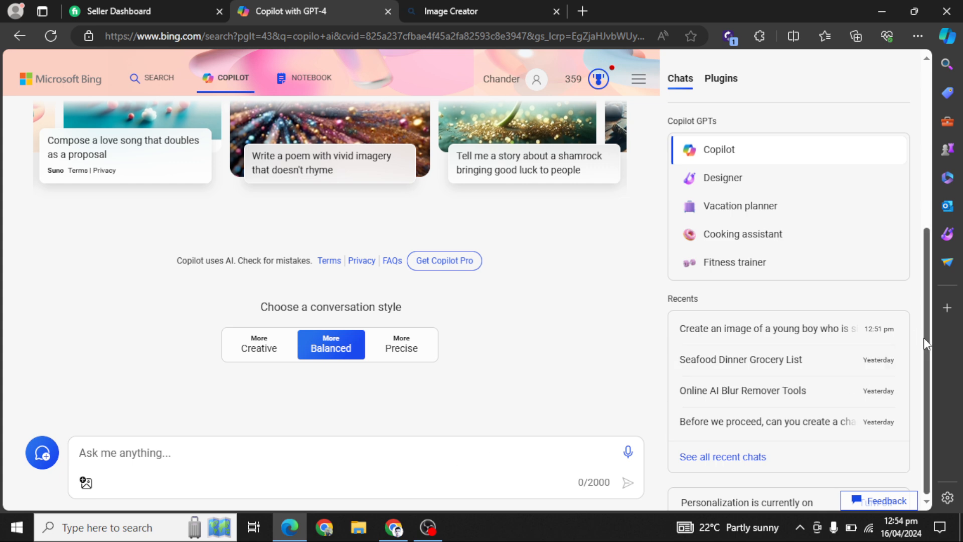
Start voice input for the Copilot prompt and stop listening without dictating anything
{"action": "scroll", "coordinate": [929, 280], "scroll_direction": "up", "scroll_amount": 1}
{"action": "left_click_drag", "start_coordinate": [929, 280], "coordinate": [926, 368]}
{"action": "left_click", "coordinate": [628, 453]}
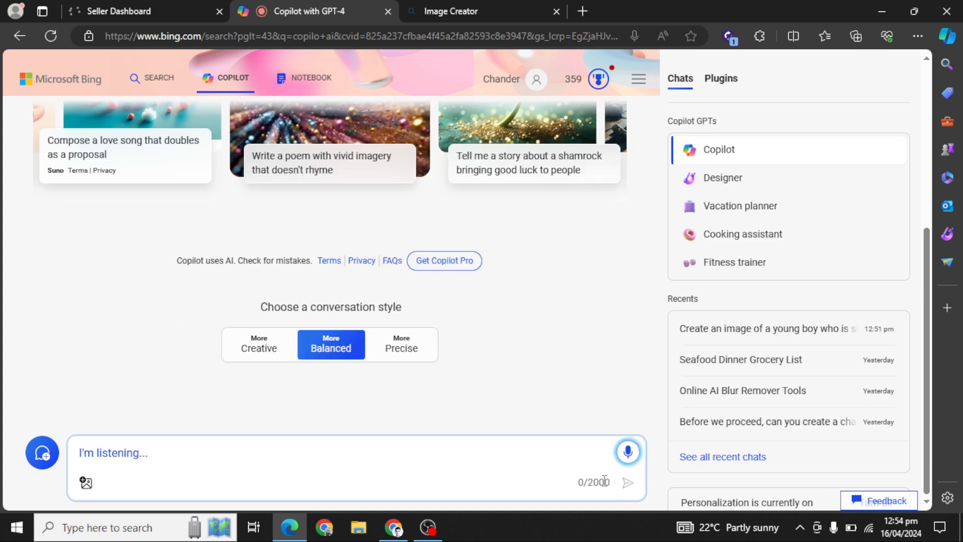
{"action": "left_click", "coordinate": [628, 451]}
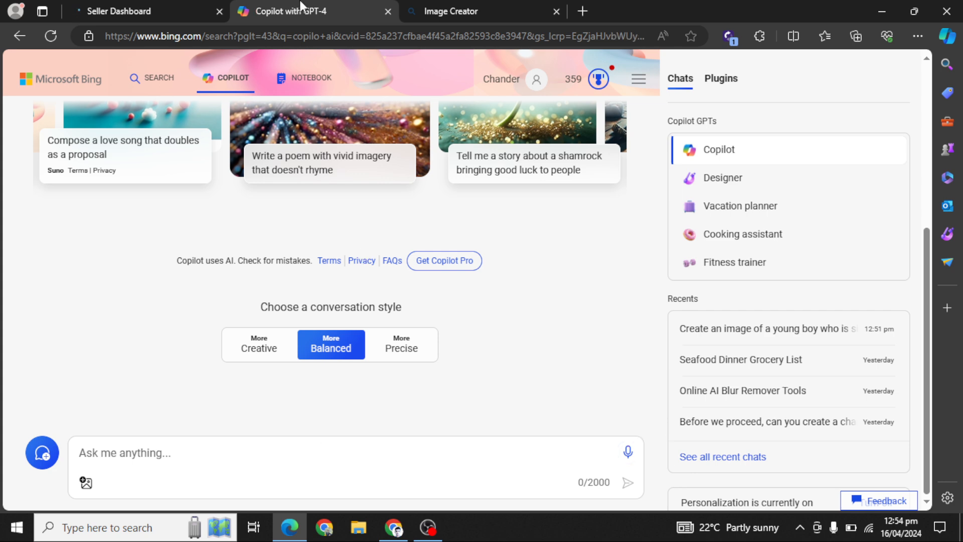
View the generated Instagram logo image in Image Creator again and return to the top of the Copilot start page
{"action": "left_click", "coordinate": [442, 17]}
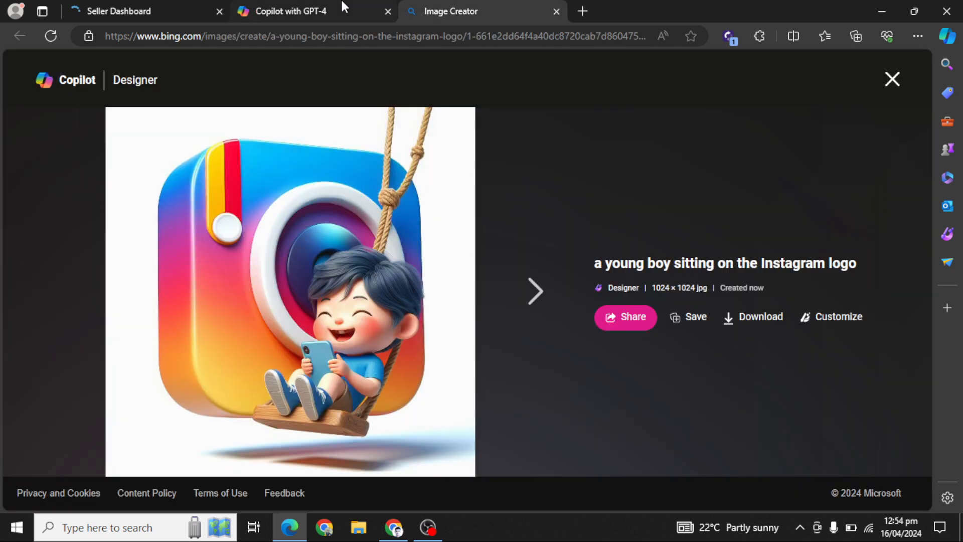
{"action": "left_click", "coordinate": [344, 7]}
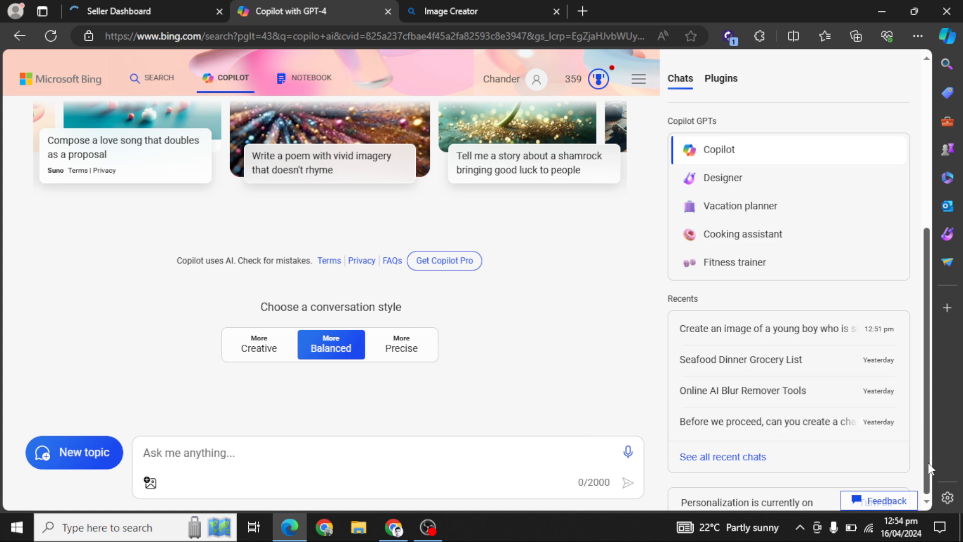
{"action": "left_click_drag", "start_coordinate": [927, 422], "coordinate": [895, 187]}
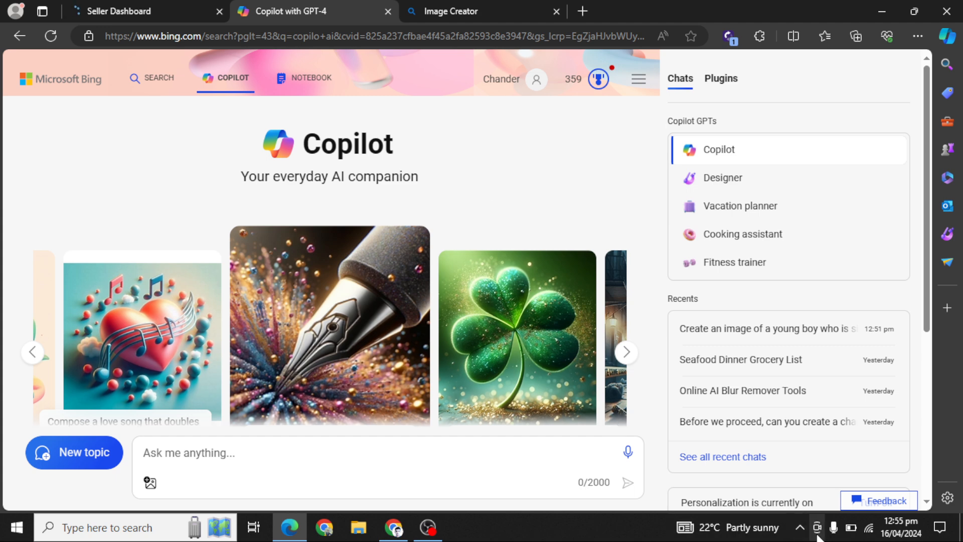
{"action": "left_click", "coordinate": [800, 534]}
{"action": "right_click", "coordinate": [775, 501]}
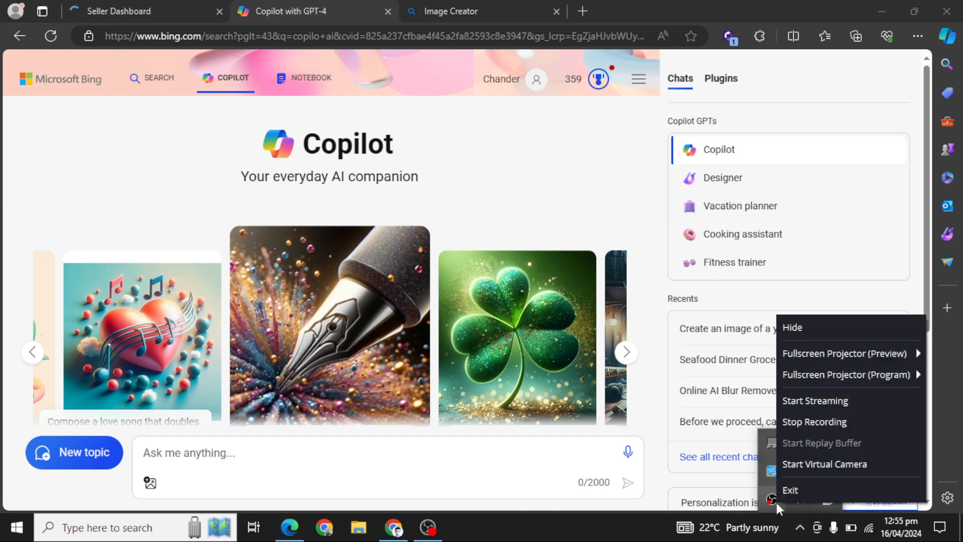